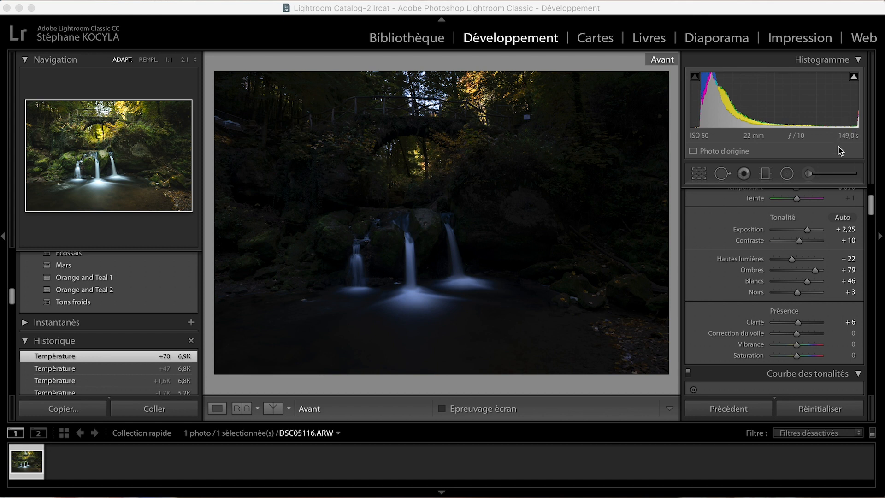
Step: Check the shadow and highlight clipping on the histogram, and switch the photo from the before-only view back to the edited version
{"action": "left_click", "coordinate": [695, 81]}
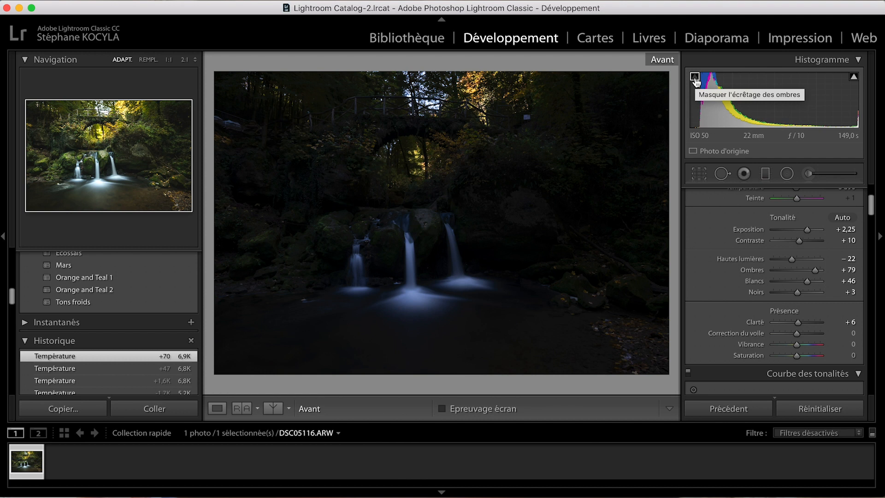
{"action": "left_click", "coordinate": [855, 77]}
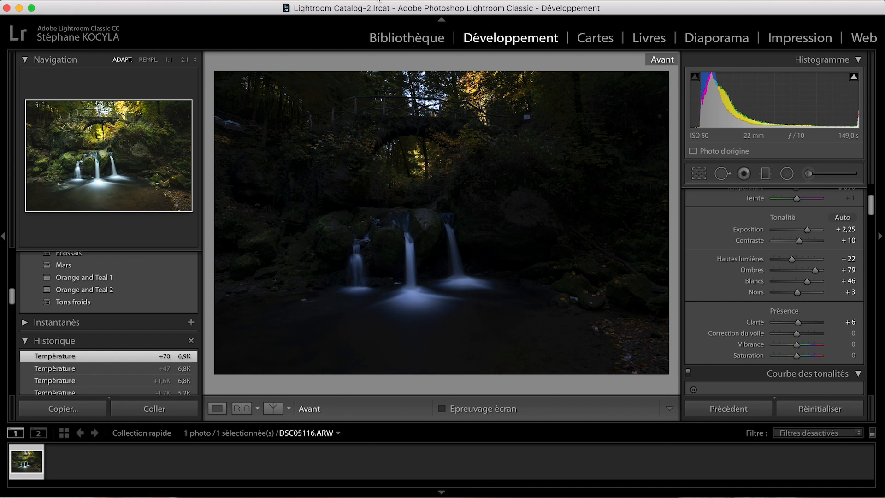
{"action": "left_click", "coordinate": [369, 0]}
{"action": "mouse_move", "coordinate": [562, 124]}
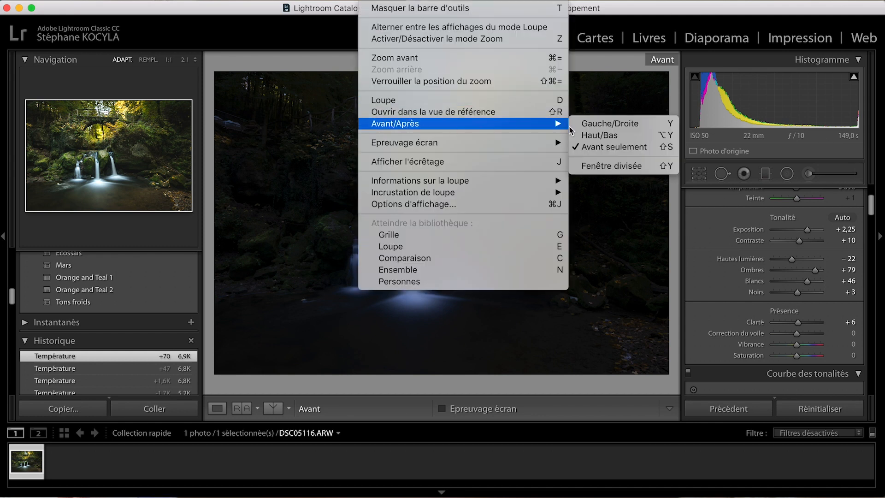
{"action": "left_click", "coordinate": [602, 147]}
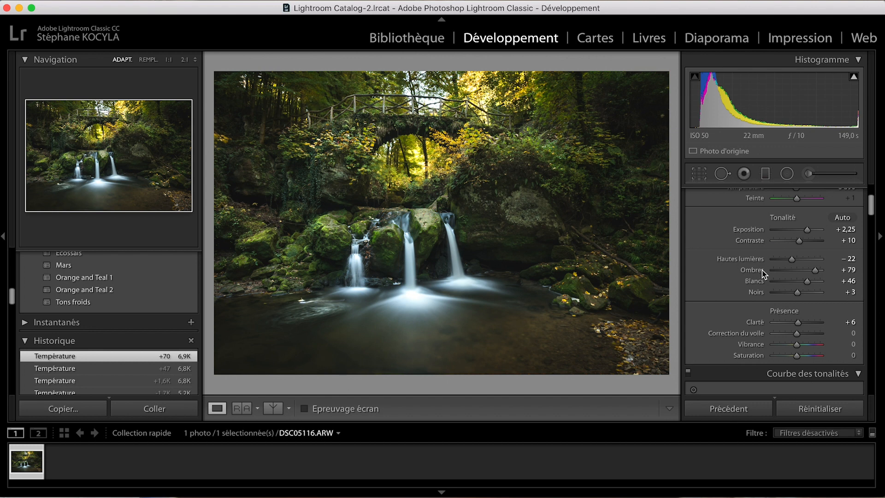
Step: Lower the photo's Vibrance to -30
{"action": "scroll", "coordinate": [762, 270], "scroll_direction": "down", "scroll_amount": 5}
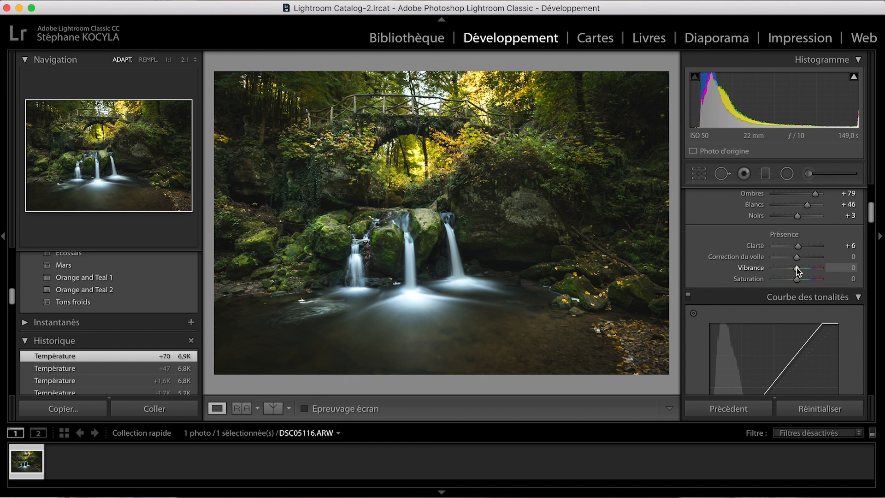
{"action": "left_click_drag", "start_coordinate": [796, 267], "coordinate": [790, 268]}
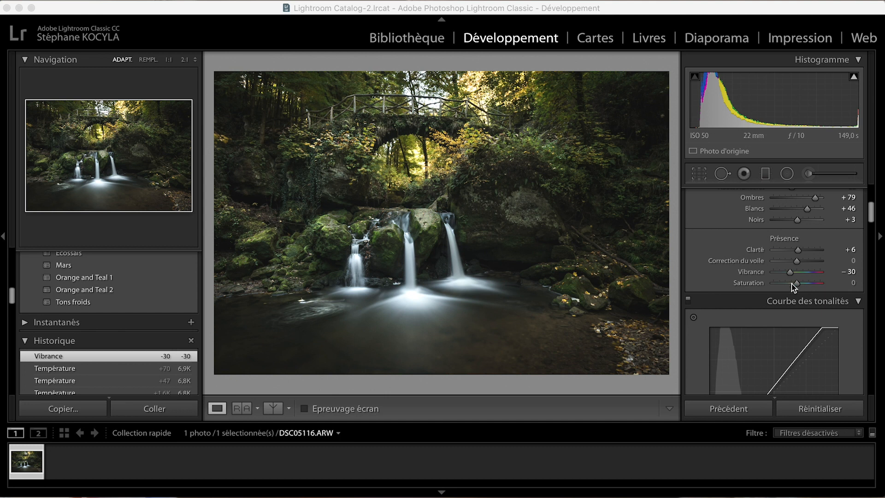
Step: Shift the hue of the oranges to -32 and of the yellows to -5 in the HSL (TSL) adjustments
{"action": "scroll", "coordinate": [770, 282], "scroll_direction": "down", "scroll_amount": 10}
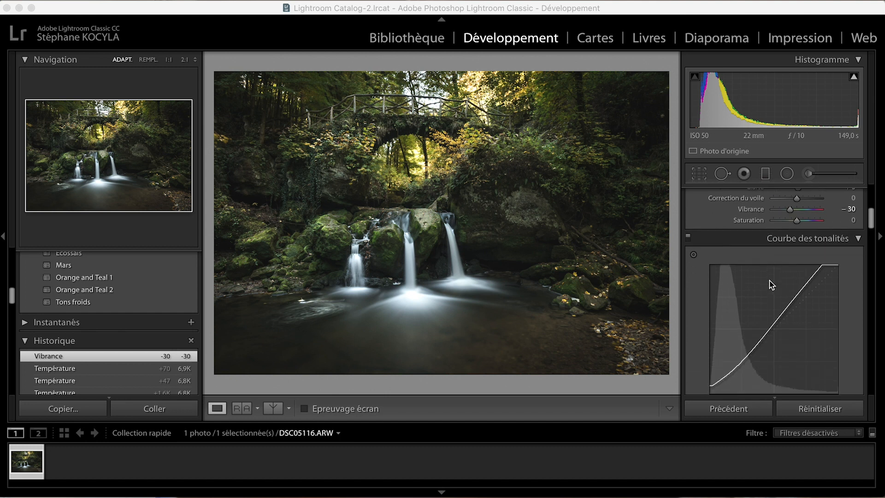
{"action": "scroll", "coordinate": [771, 283], "scroll_direction": "down", "scroll_amount": 8}
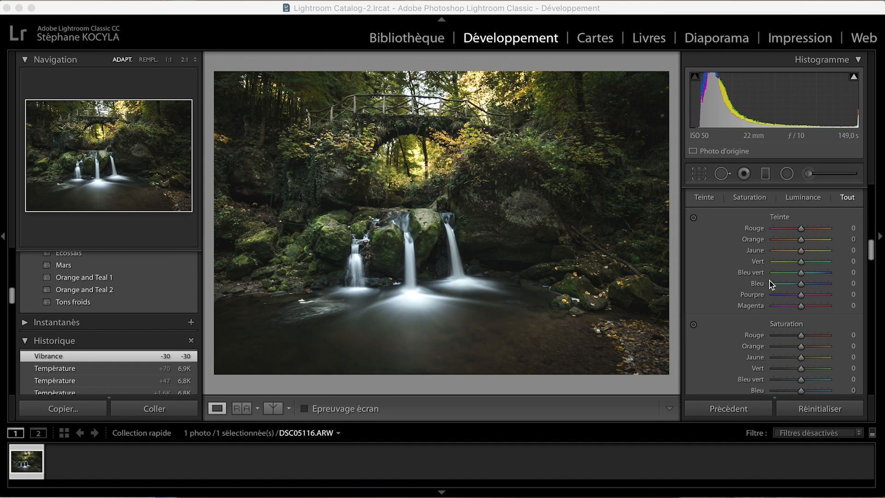
{"action": "scroll", "coordinate": [771, 283], "scroll_direction": "up", "scroll_amount": 3}
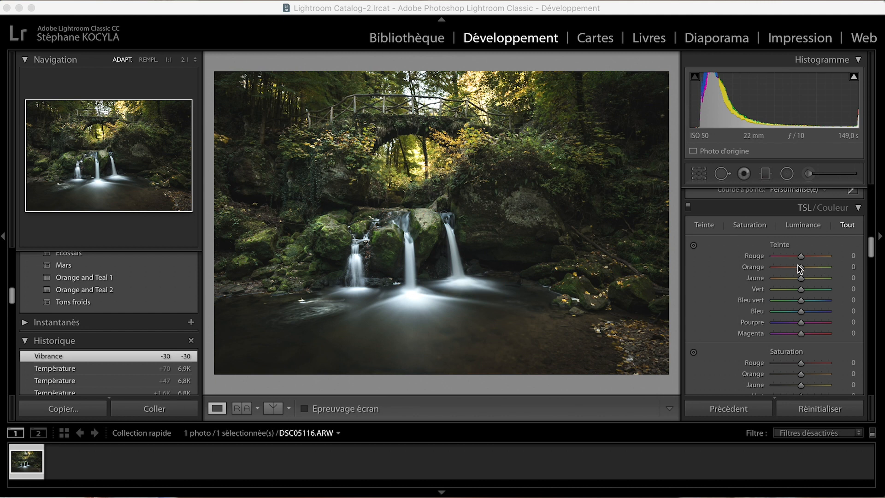
{"action": "mouse_move", "coordinate": [801, 266]}
{"action": "left_mouse_down"}
{"action": "mouse_move", "coordinate": [778, 266]}
{"action": "mouse_move", "coordinate": [801, 277]}
{"action": "left_mouse_up"}
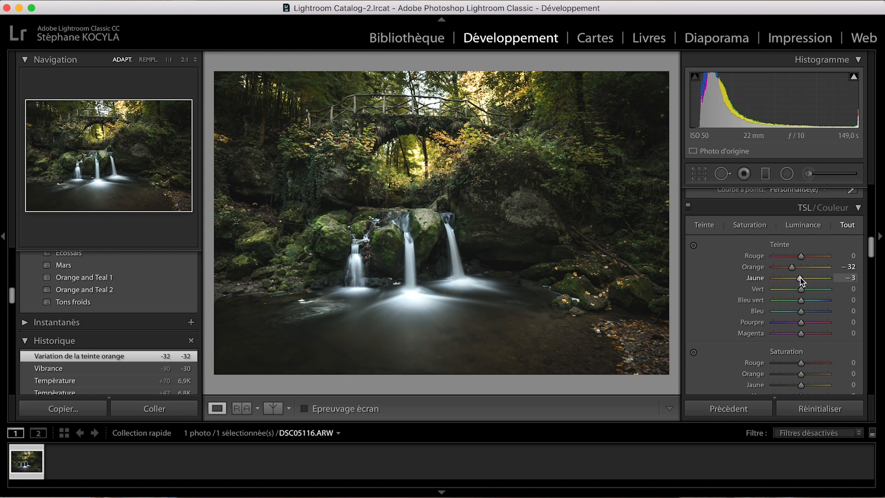
{"action": "left_click_drag", "start_coordinate": [800, 278], "coordinate": [799, 278]}
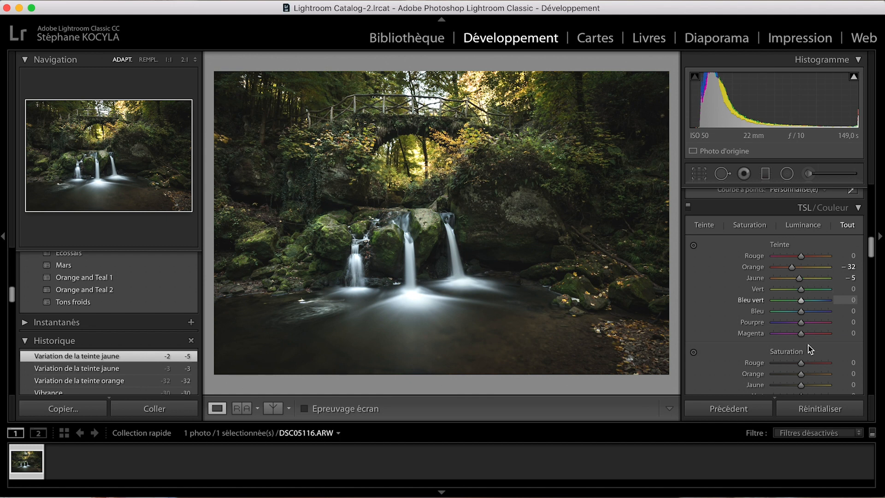
Step: Raise the HSL saturation of yellow to +30, orange to +15 and green to +15
{"action": "scroll", "coordinate": [813, 339], "scroll_direction": "down", "scroll_amount": 5}
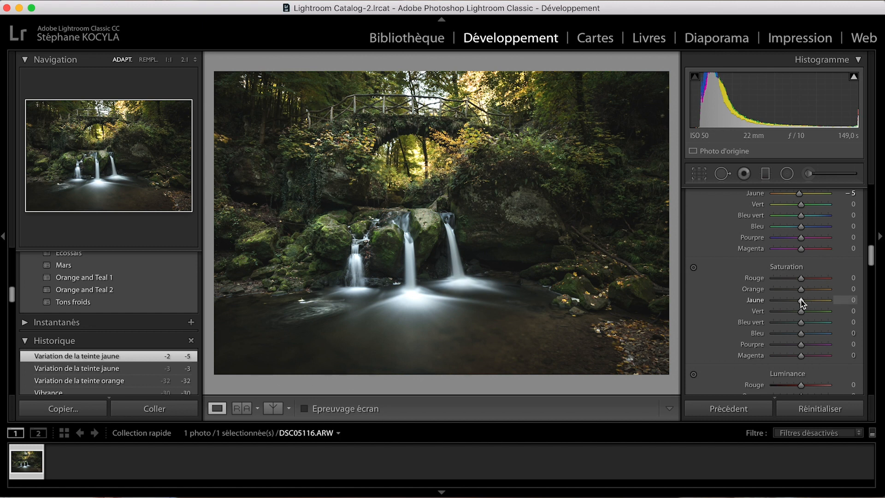
{"action": "mouse_move", "coordinate": [802, 302]}
{"action": "left_mouse_down"}
{"action": "mouse_move", "coordinate": [812, 302]}
{"action": "mouse_move", "coordinate": [805, 289]}
{"action": "left_mouse_up"}
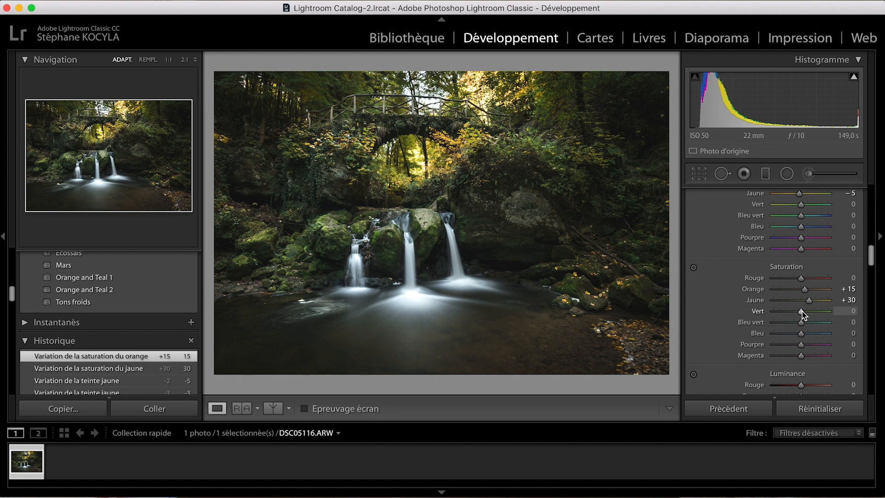
{"action": "left_click_drag", "start_coordinate": [801, 312], "coordinate": [804, 311]}
Step: Raise the HSL luminance of orange to +59 and green to +69, keeping yellow at 0
{"action": "scroll", "coordinate": [804, 310], "scroll_direction": "down", "scroll_amount": 3}
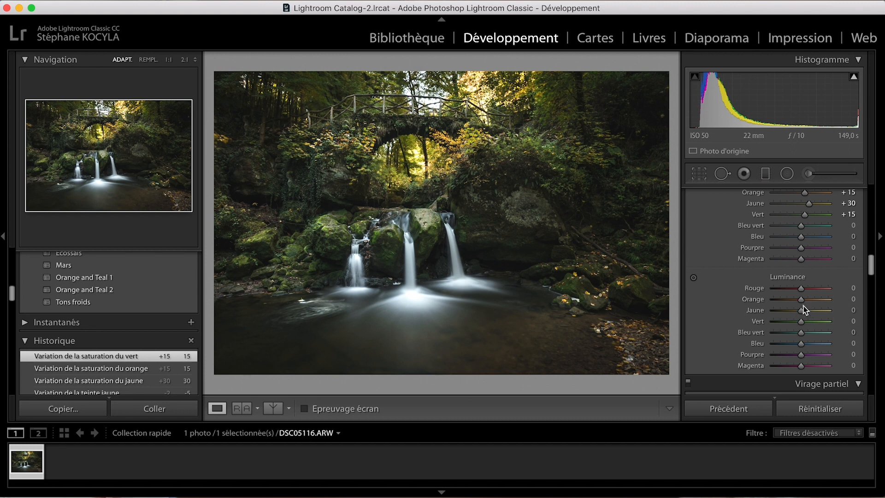
{"action": "left_click_drag", "start_coordinate": [800, 311], "coordinate": [800, 311]}
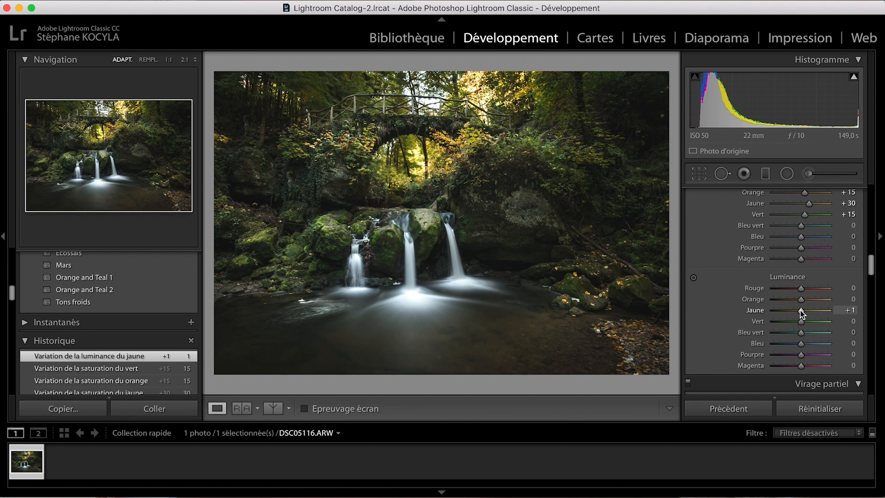
{"action": "double_click", "coordinate": [801, 311]}
{"action": "left_click_drag", "start_coordinate": [801, 299], "coordinate": [825, 323]}
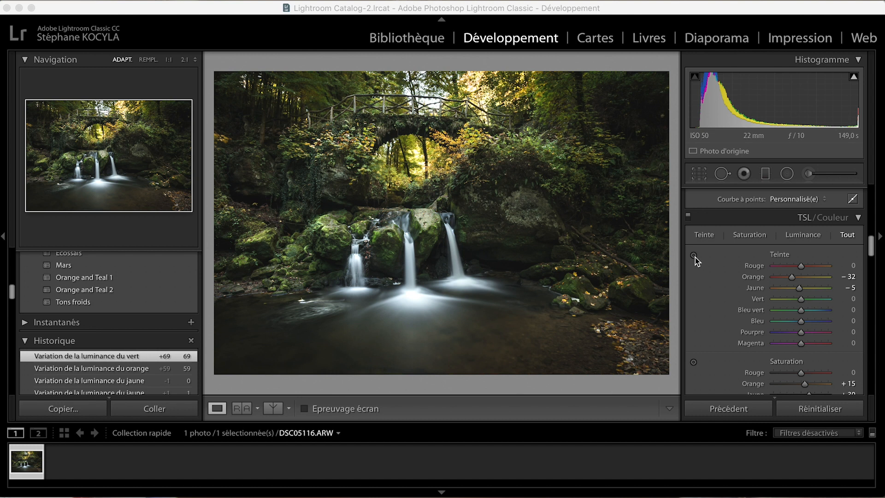
Step: Reset the orange hue to 0 and change the yellow hue to -6
{"action": "scroll", "coordinate": [781, 282], "scroll_direction": "up", "scroll_amount": 1}
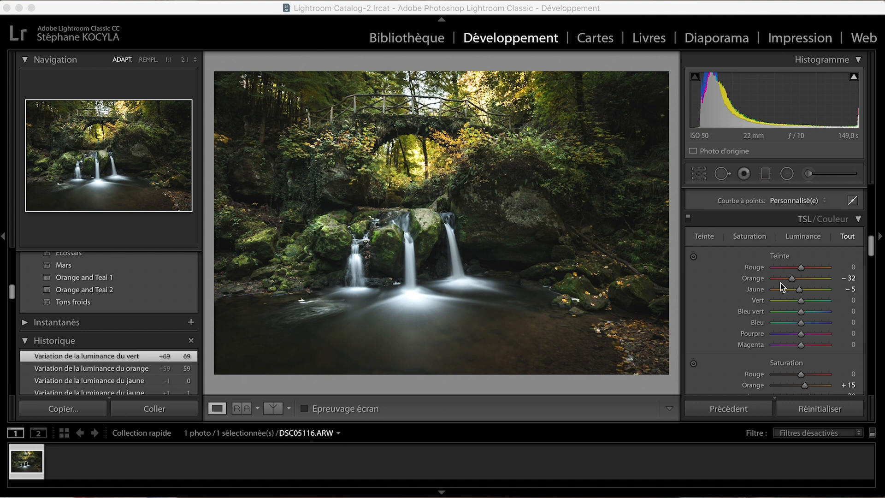
{"action": "scroll", "coordinate": [792, 281], "scroll_direction": "up", "scroll_amount": 1}
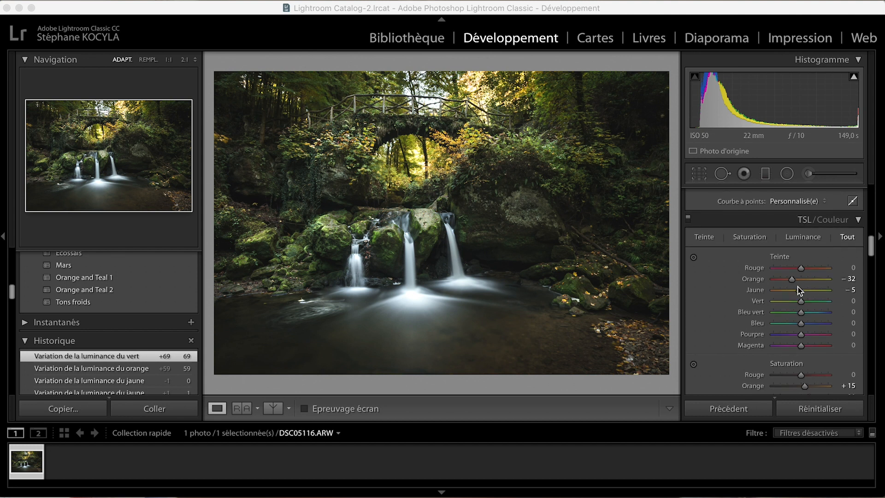
{"action": "scroll", "coordinate": [809, 280], "scroll_direction": "down", "scroll_amount": 1}
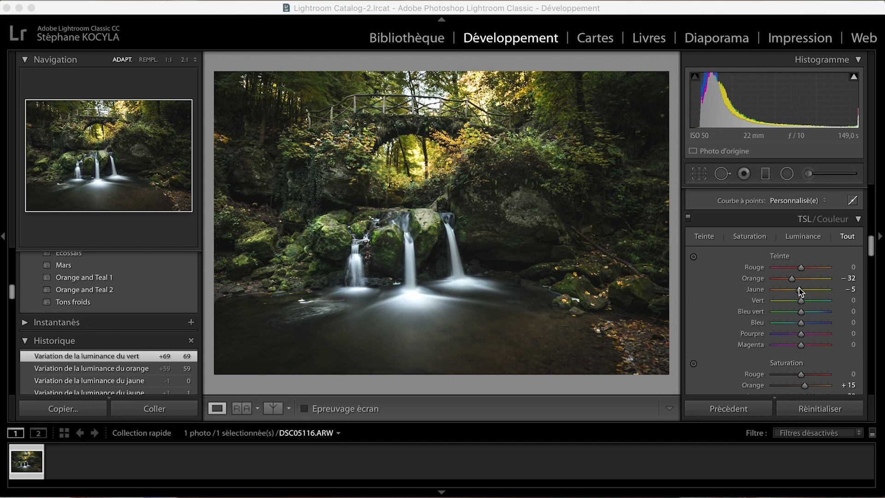
{"action": "scroll", "coordinate": [798, 283], "scroll_direction": "down", "scroll_amount": 1}
{"action": "double_click", "coordinate": [793, 276]}
{"action": "left_click", "coordinate": [800, 287]}
Step: Reset the orange, yellow and green saturation values to 0
{"action": "scroll", "coordinate": [808, 303], "scroll_direction": "down", "scroll_amount": 5}
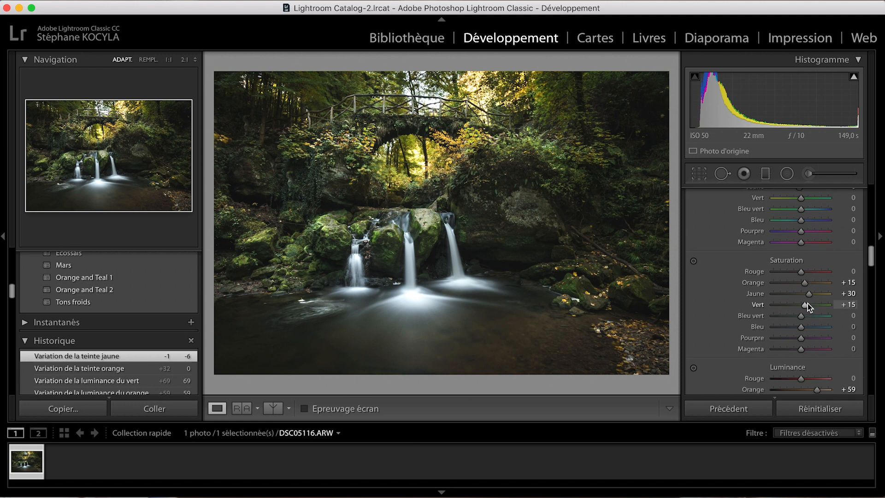
{"action": "double_click", "coordinate": [804, 283]}
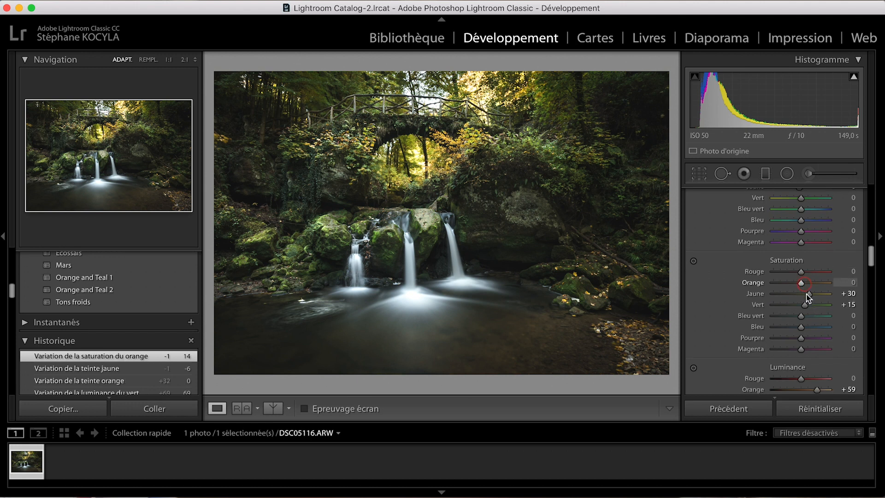
{"action": "double_click", "coordinate": [807, 294]}
{"action": "double_click", "coordinate": [806, 305]}
Step: Reset the orange and green luminance values to 0
{"action": "scroll", "coordinate": [793, 297], "scroll_direction": "down", "scroll_amount": 4}
{"action": "scroll", "coordinate": [793, 294], "scroll_direction": "down", "scroll_amount": 2}
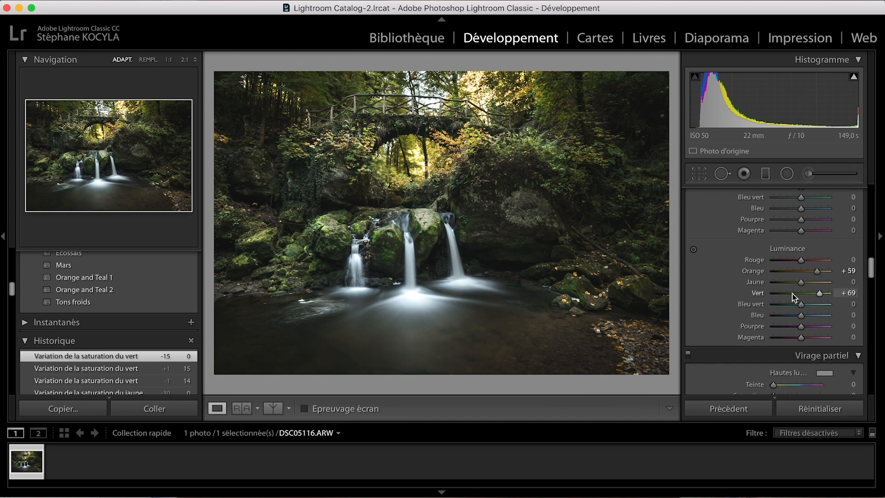
{"action": "double_click", "coordinate": [818, 268]}
{"action": "double_click", "coordinate": [817, 292]}
Step: Use the targeted Hue adjustment on the foliage near the bridge to bring yellow to -12, orange to -1 and green to -1
{"action": "scroll", "coordinate": [792, 277], "scroll_direction": "up", "scroll_amount": 5}
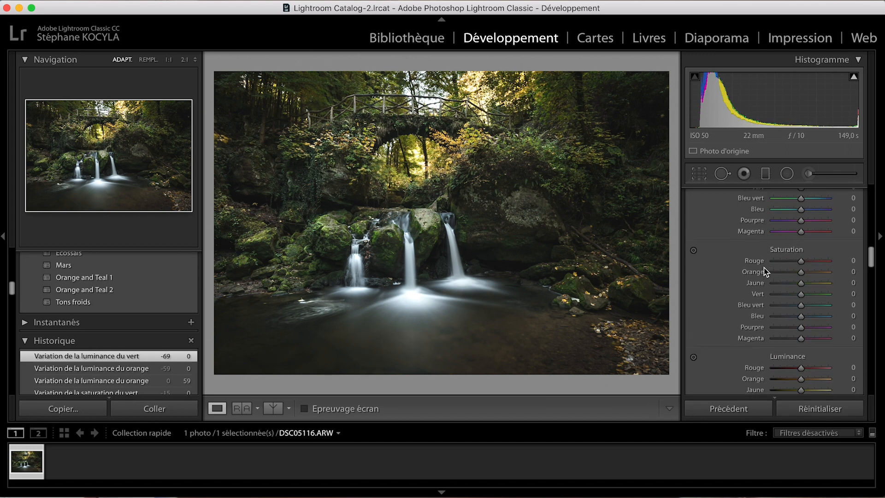
{"action": "left_click", "coordinate": [694, 207]}
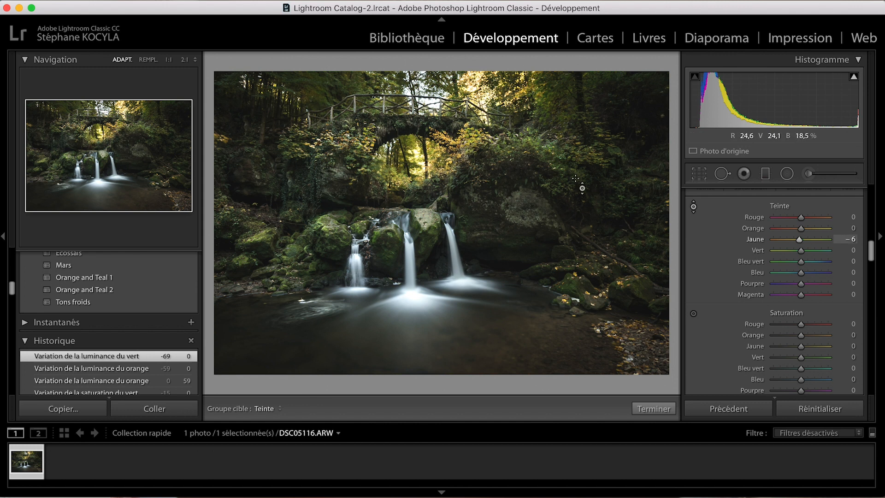
{"action": "left_click_drag", "start_coordinate": [468, 145], "coordinate": [470, 146]}
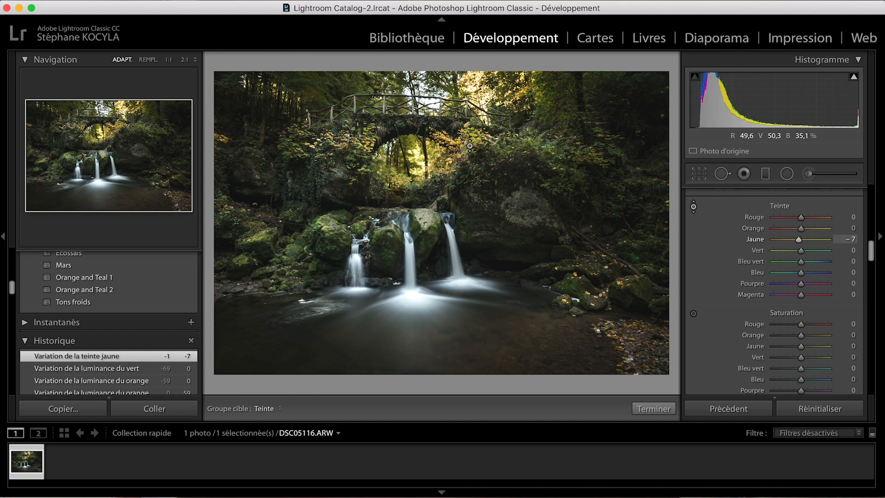
{"action": "left_click_drag", "start_coordinate": [470, 146], "coordinate": [470, 146]}
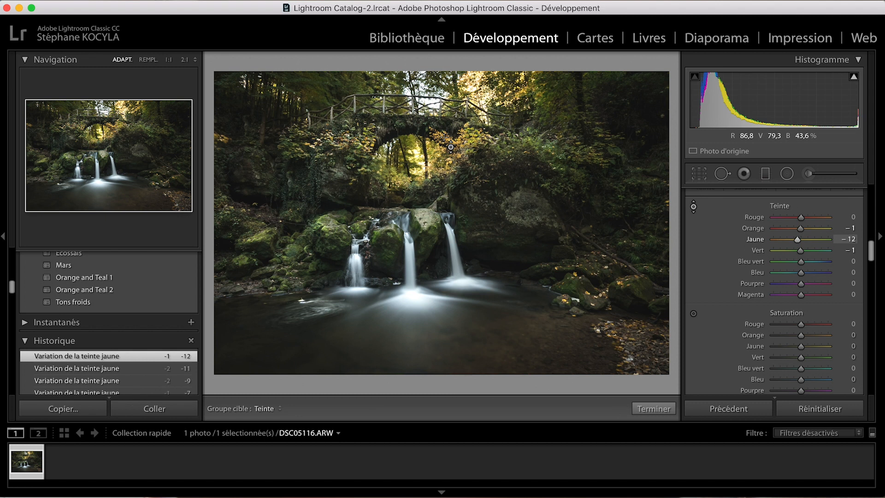
Step: Use the targeted Saturation adjustment on the foliage to raise yellow to +28, green to +18 and orange to +2
{"action": "scroll", "coordinate": [693, 245], "scroll_direction": "down", "scroll_amount": 2}
{"action": "left_click", "coordinate": [694, 240]}
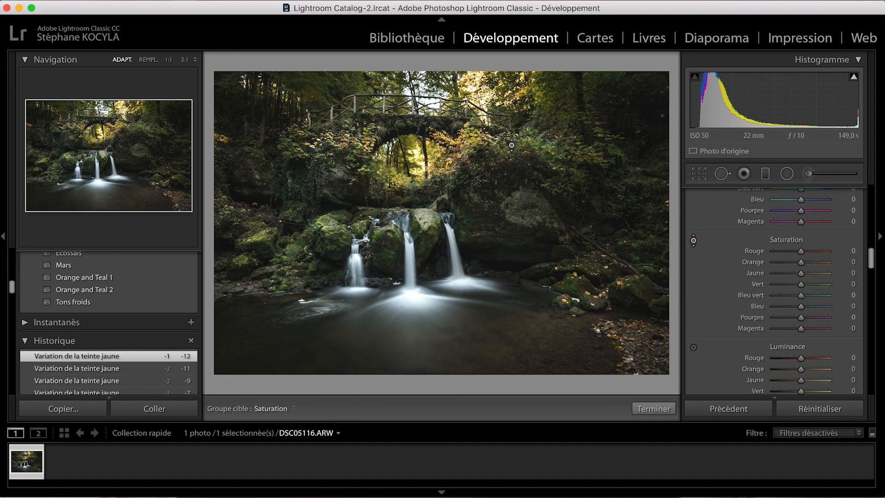
{"action": "left_click_drag", "start_coordinate": [462, 140], "coordinate": [464, 139]}
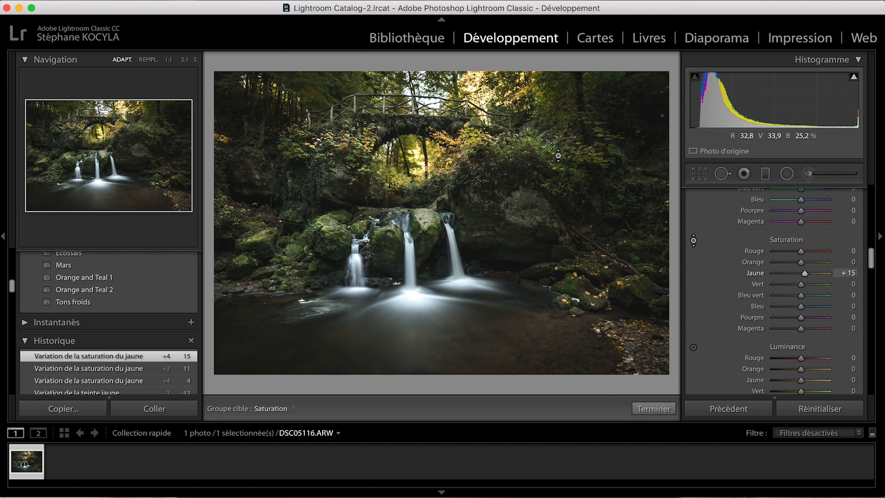
{"action": "left_click", "coordinate": [551, 146]}
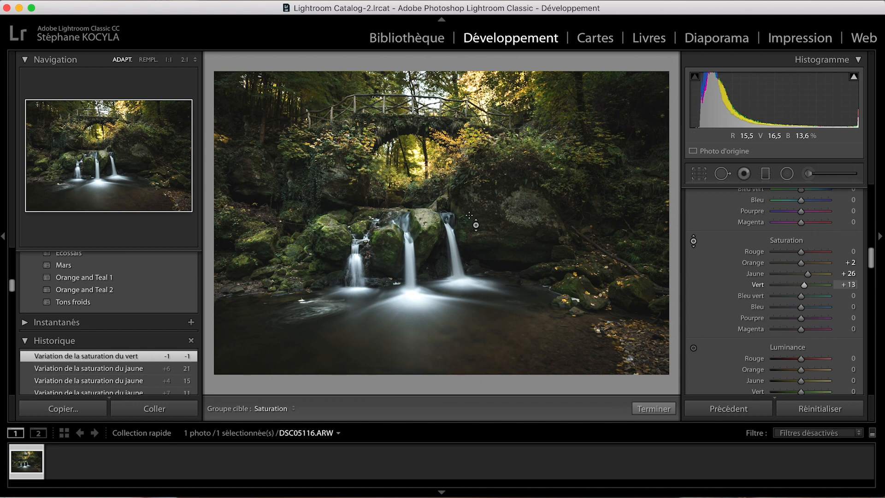
{"action": "key", "text": "Up"}
Step: Use the targeted Luminance adjustment on the mossy rocks to raise green to +23 and yellow to +5
{"action": "key", "text": "super+alt+shift+l"}
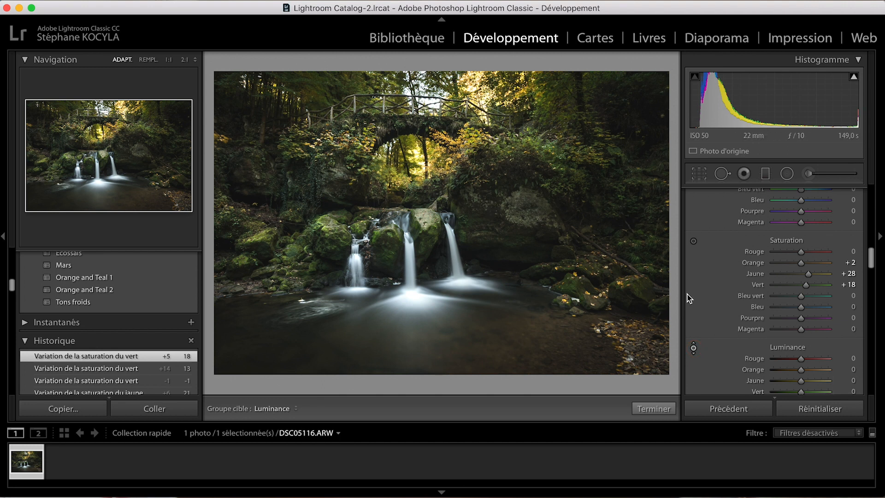
{"action": "scroll", "coordinate": [701, 291], "scroll_direction": "down", "scroll_amount": 3}
{"action": "left_click_drag", "start_coordinate": [375, 235], "coordinate": [374, 237]}
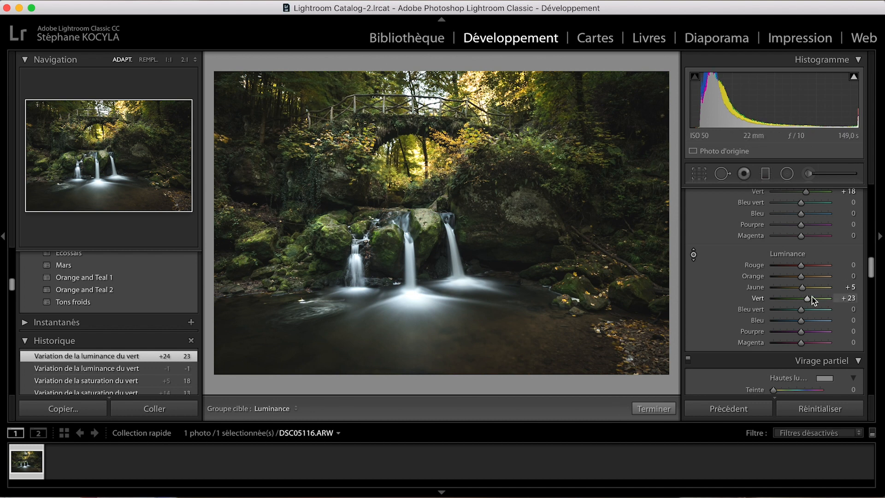